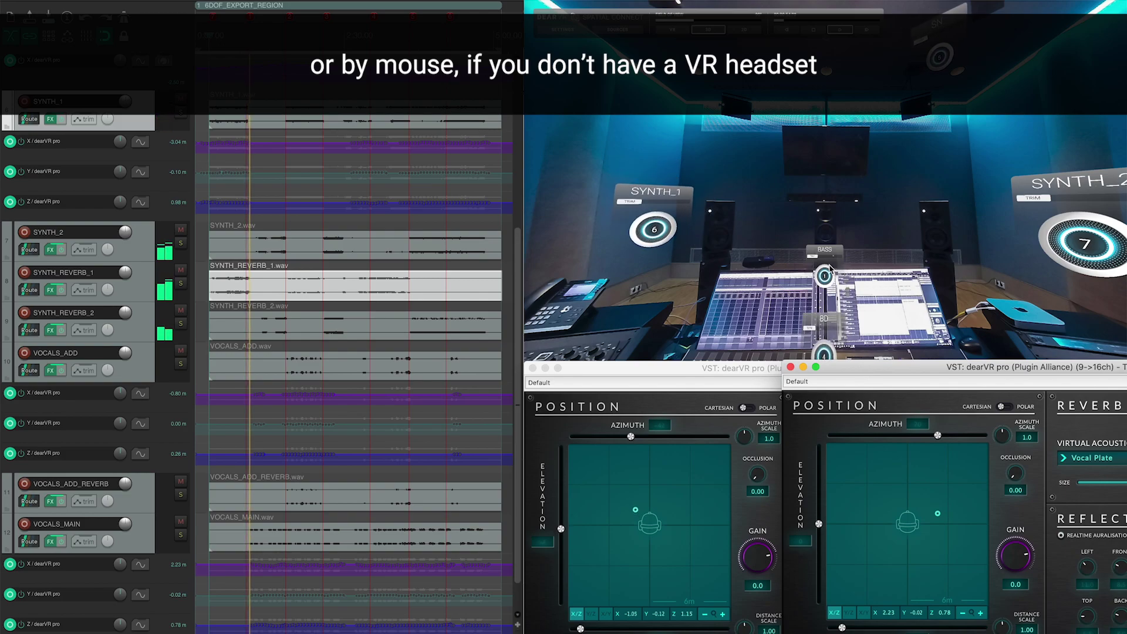
Look around the virtual studio, then switch to the 360° overview of all track sources.
drag(828, 269, 836, 256)
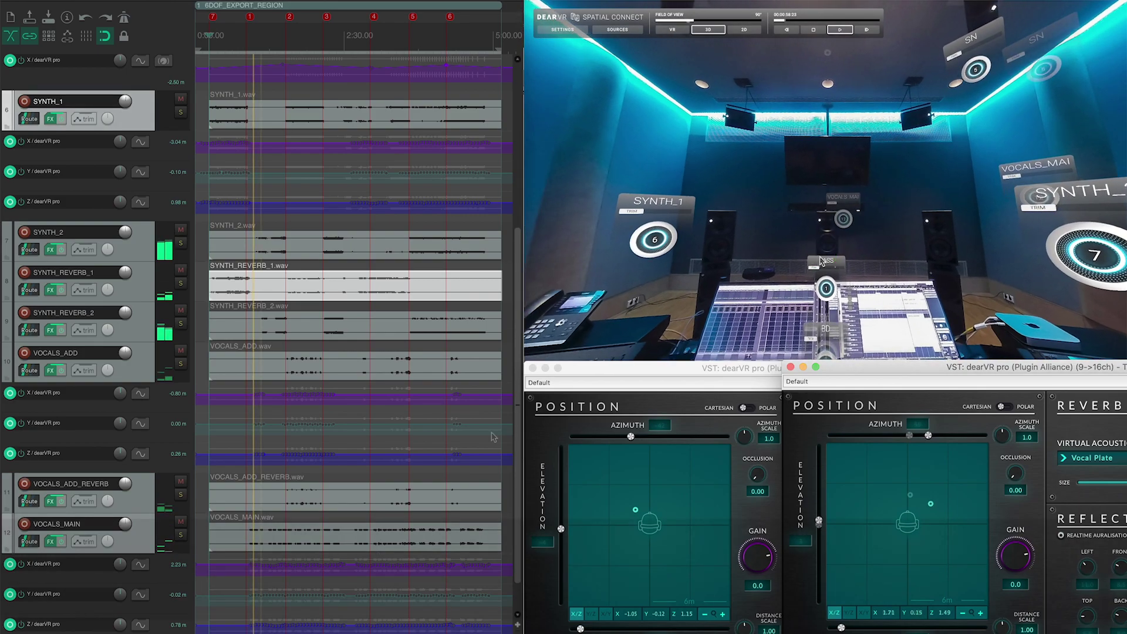
click(742, 31)
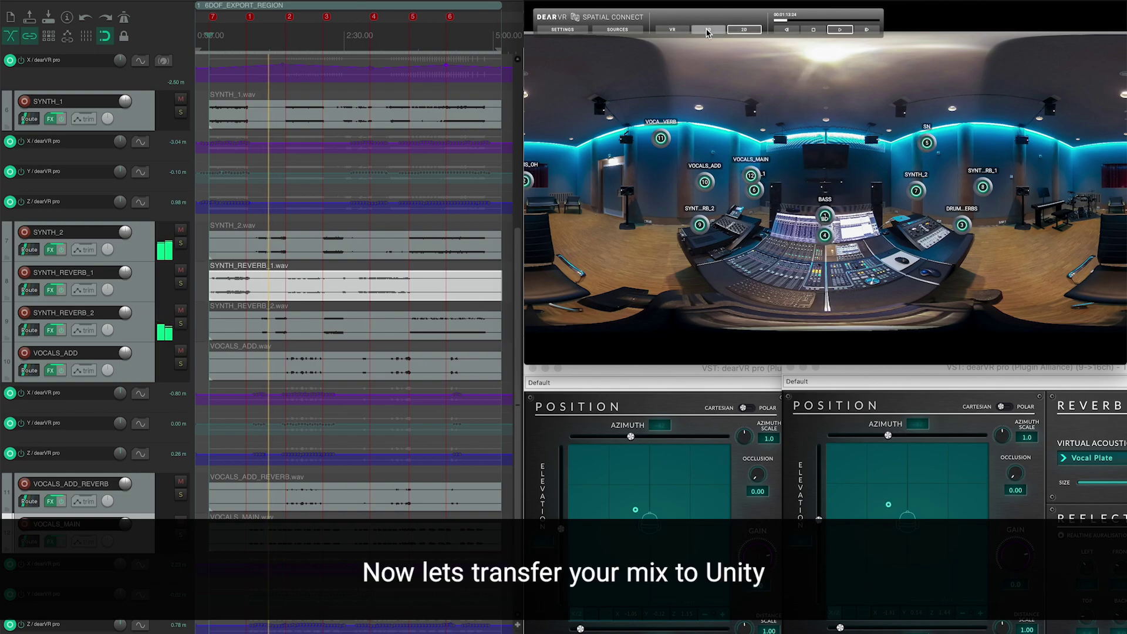
Record object automation from the 3D view's settings, then check the per-track .dear files in Finder.
click(708, 31)
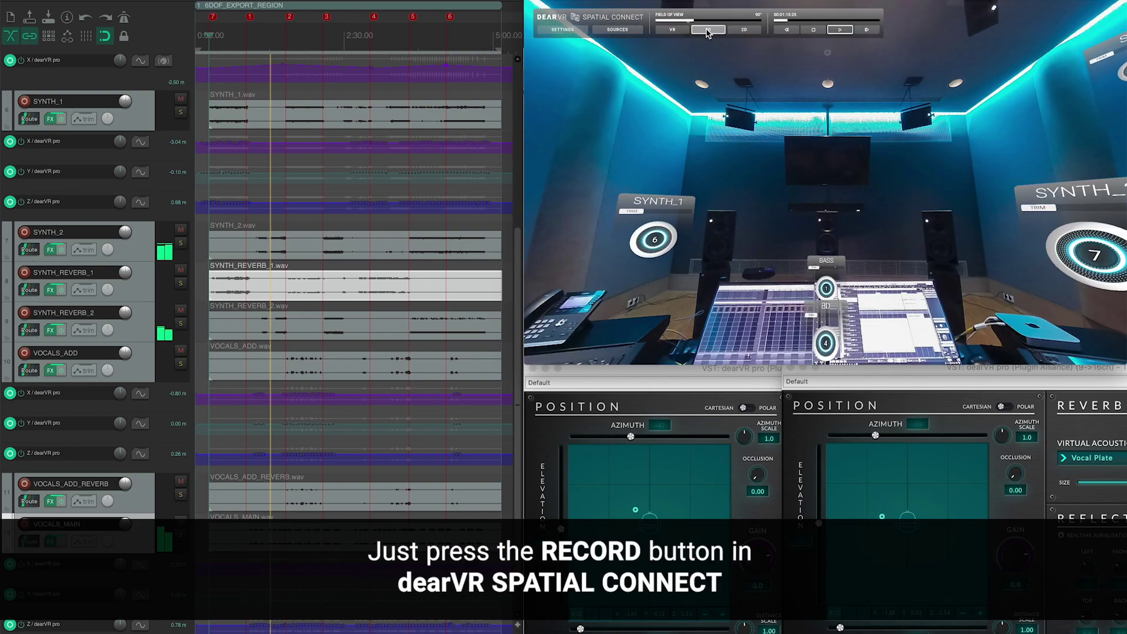
click(562, 30)
click(678, 168)
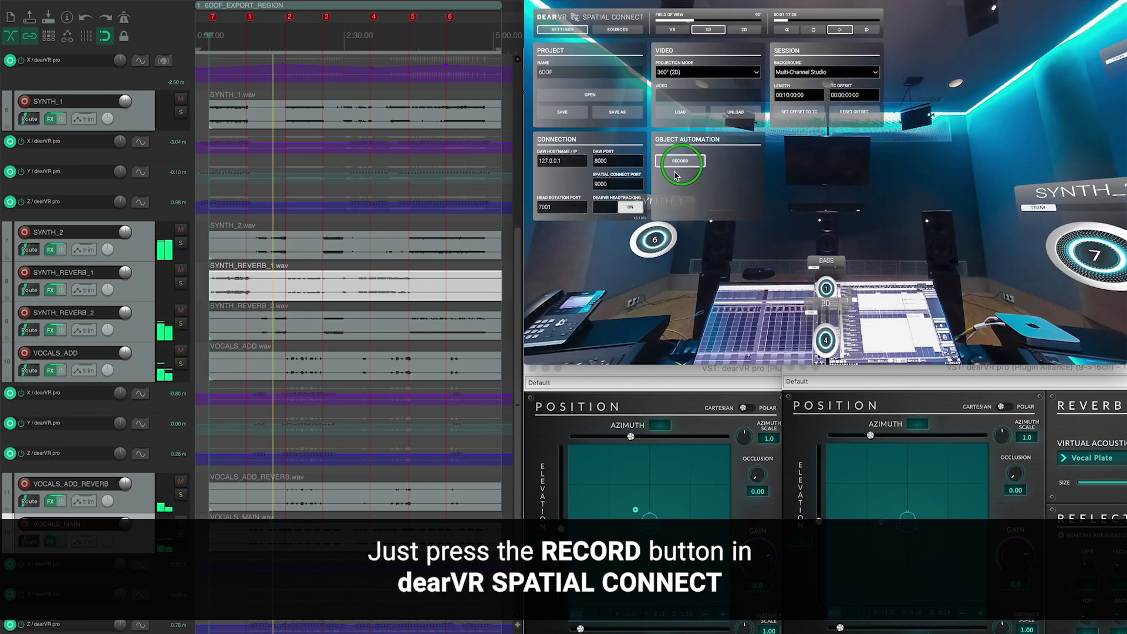
click(686, 166)
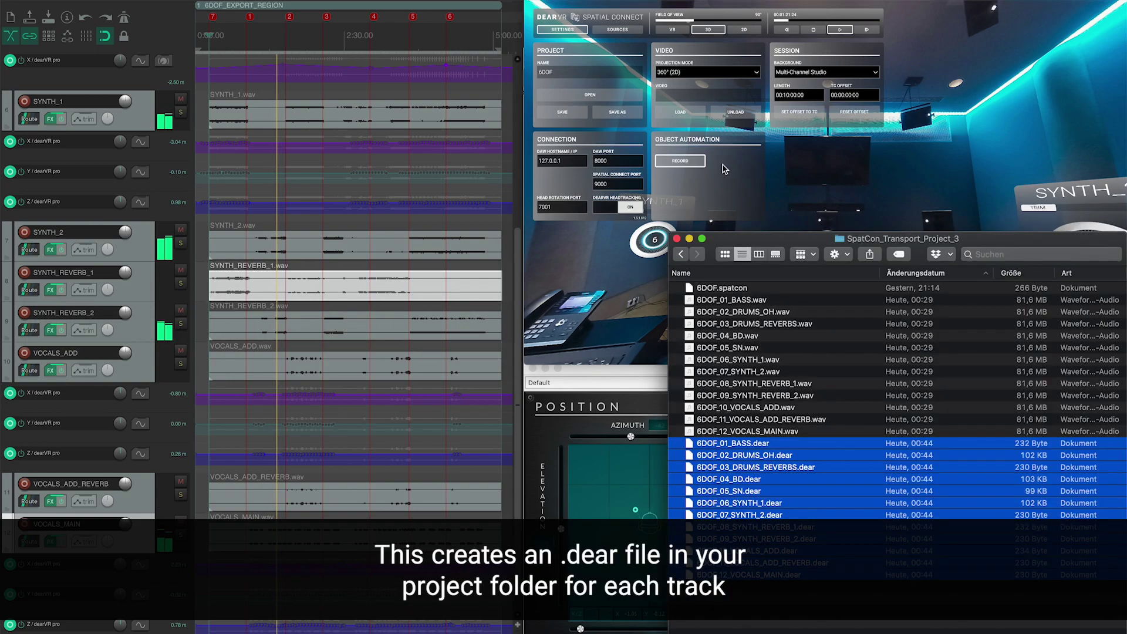
drag(738, 446, 747, 465)
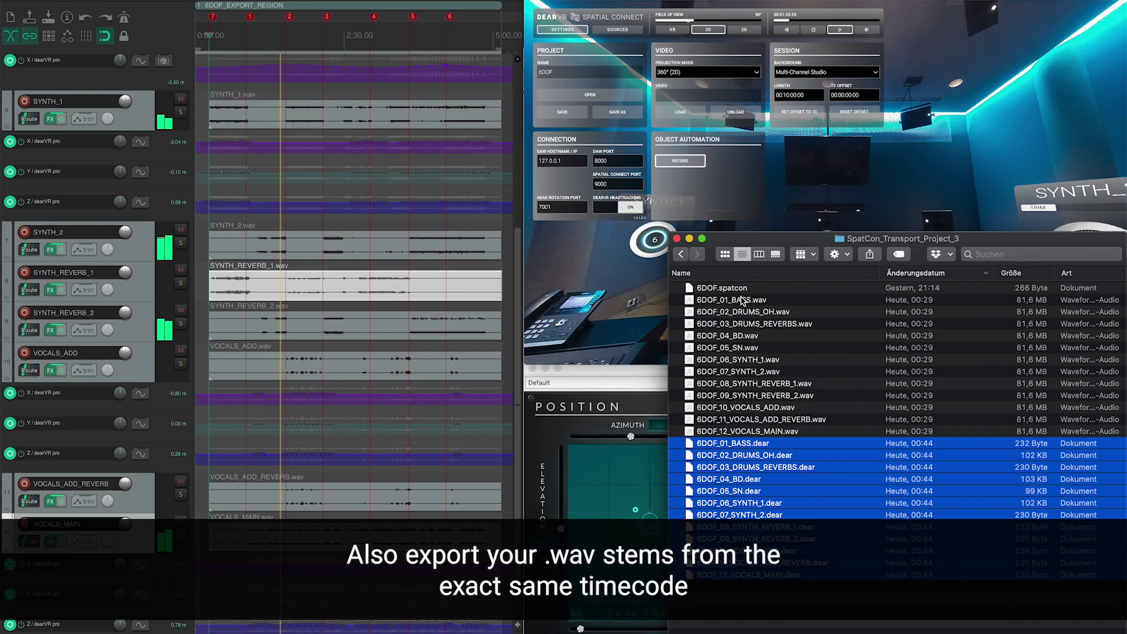
click(745, 315)
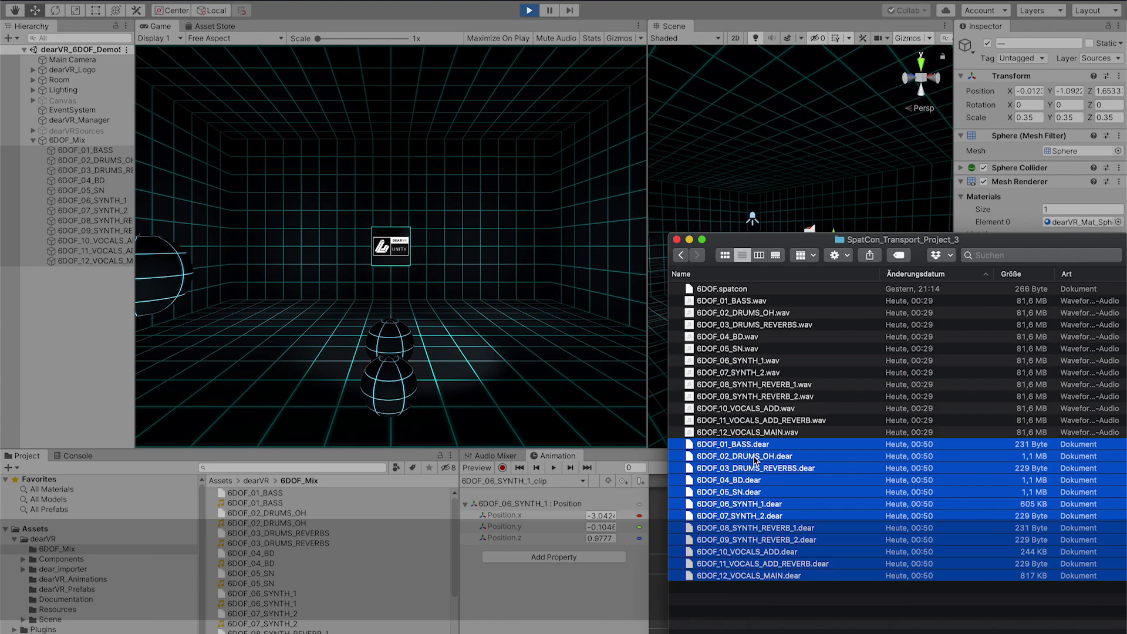
Import the recorded .dear files into the Unity Project panel.
drag(754, 459, 456, 521)
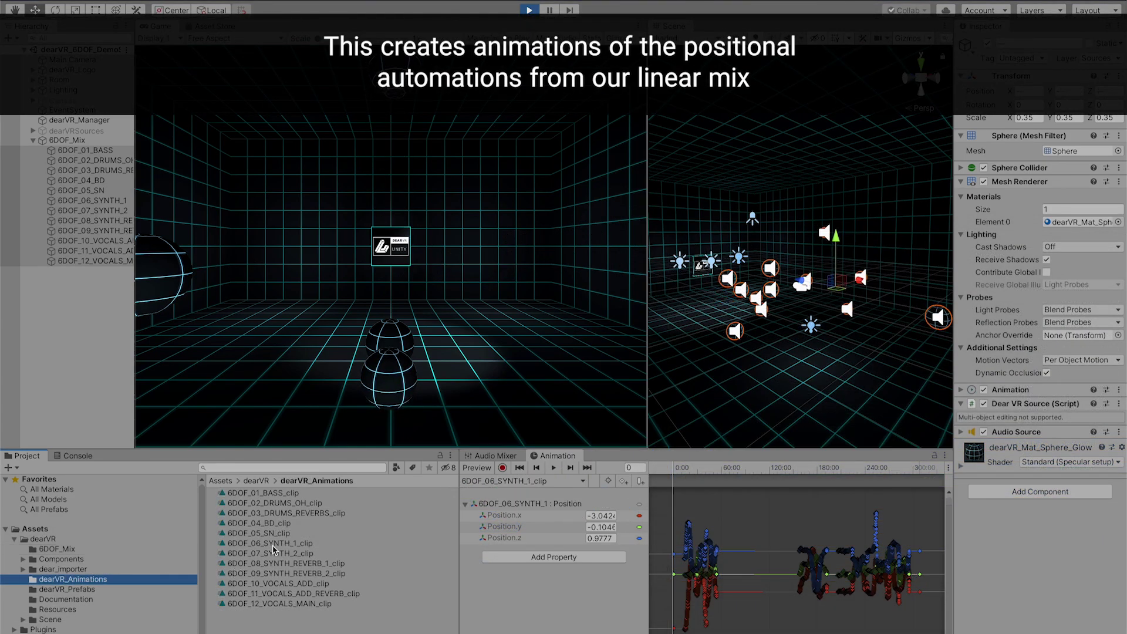
click(704, 559)
click(869, 569)
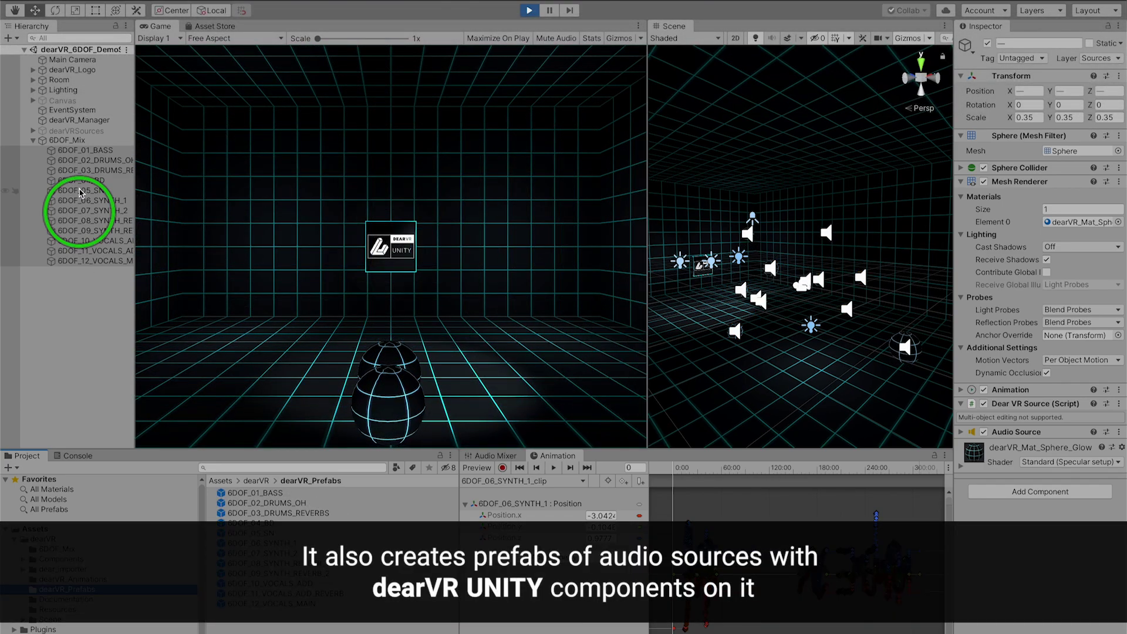
Inspect the Dear VR Source component of 6DOF_06_SYNTH_1 during playback.
click(84, 201)
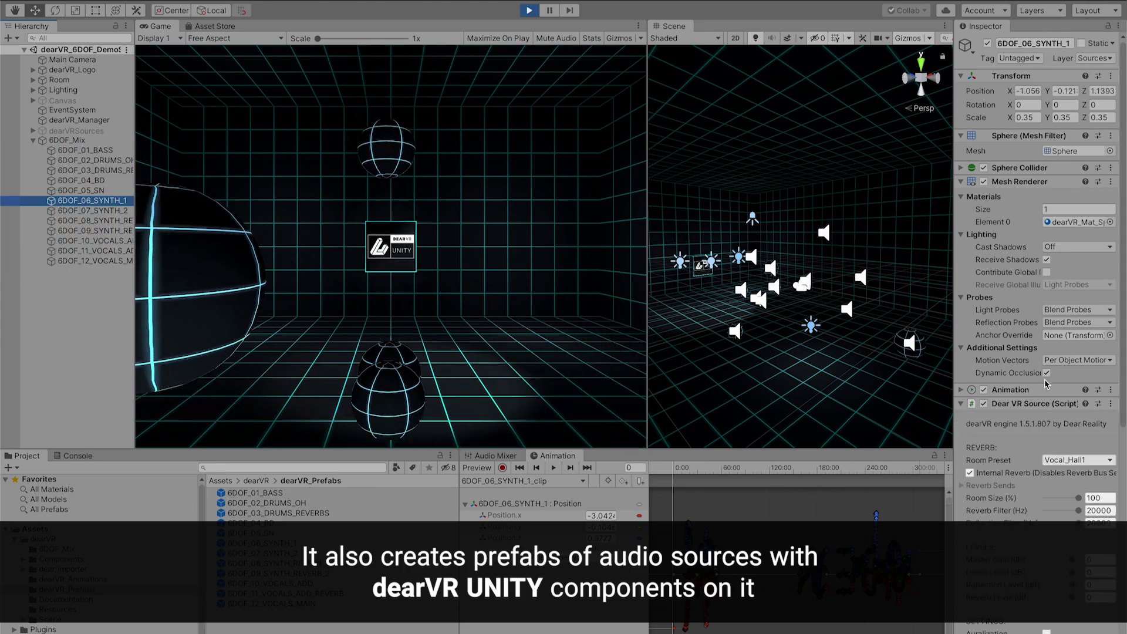
click(1030, 420)
scroll(1034, 417, down, 8)
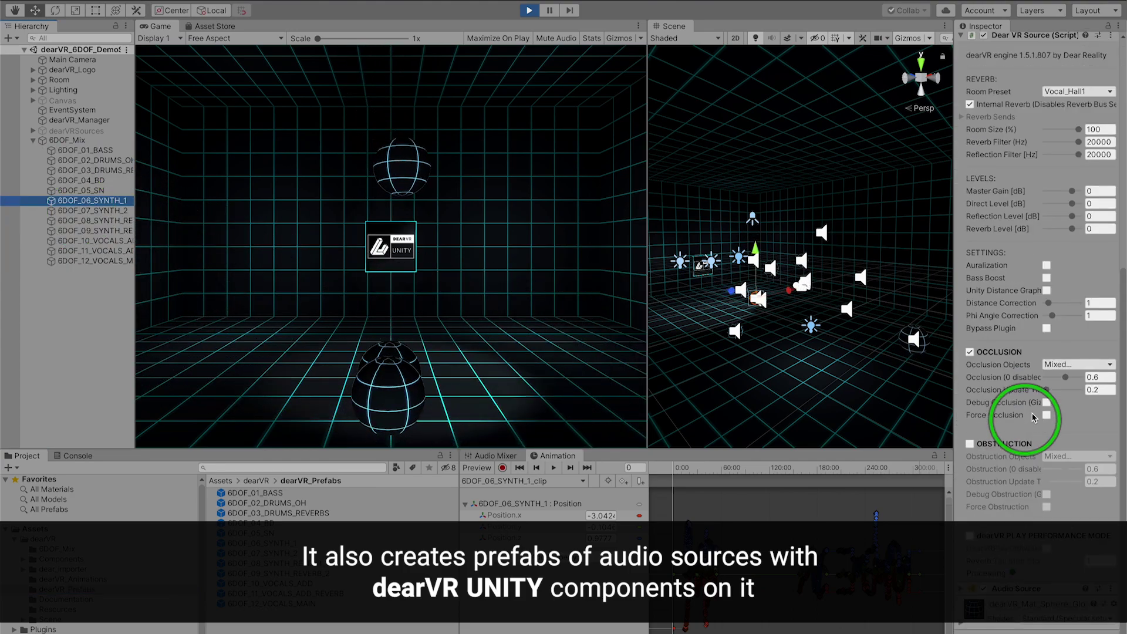
click(337, 217)
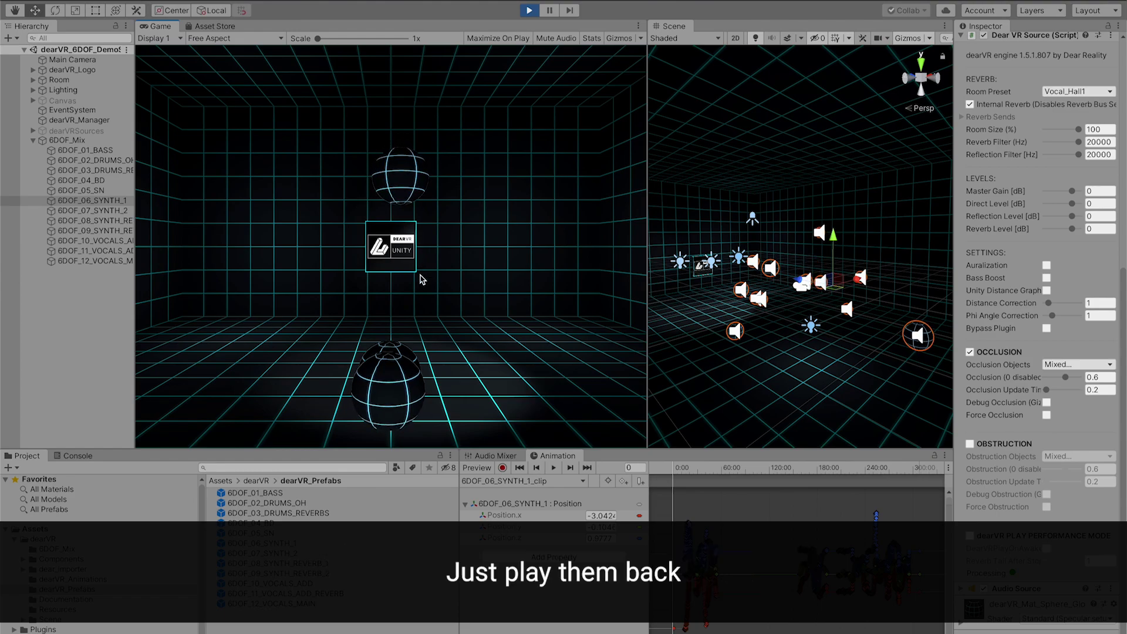
Turn across the grid room, then move left toward the spheres and dearVR logo.
mouse_move(420, 279)
mouse_down()
mouse_move(593, 279)
mouse_move(465, 255)
mouse_up()
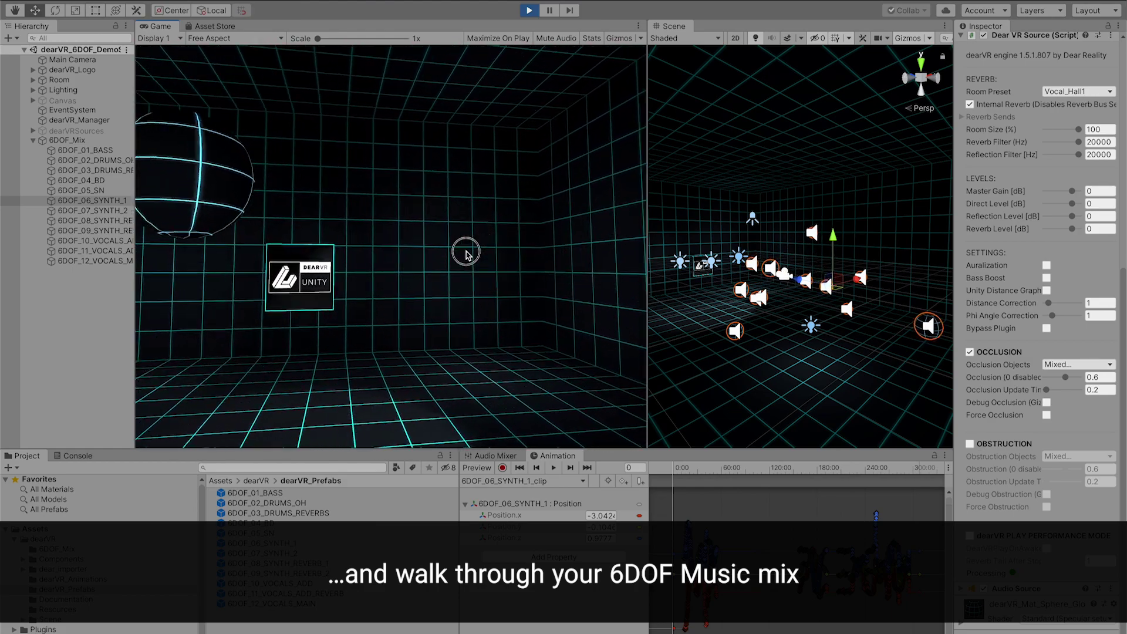
drag(372, 258, 176, 287)
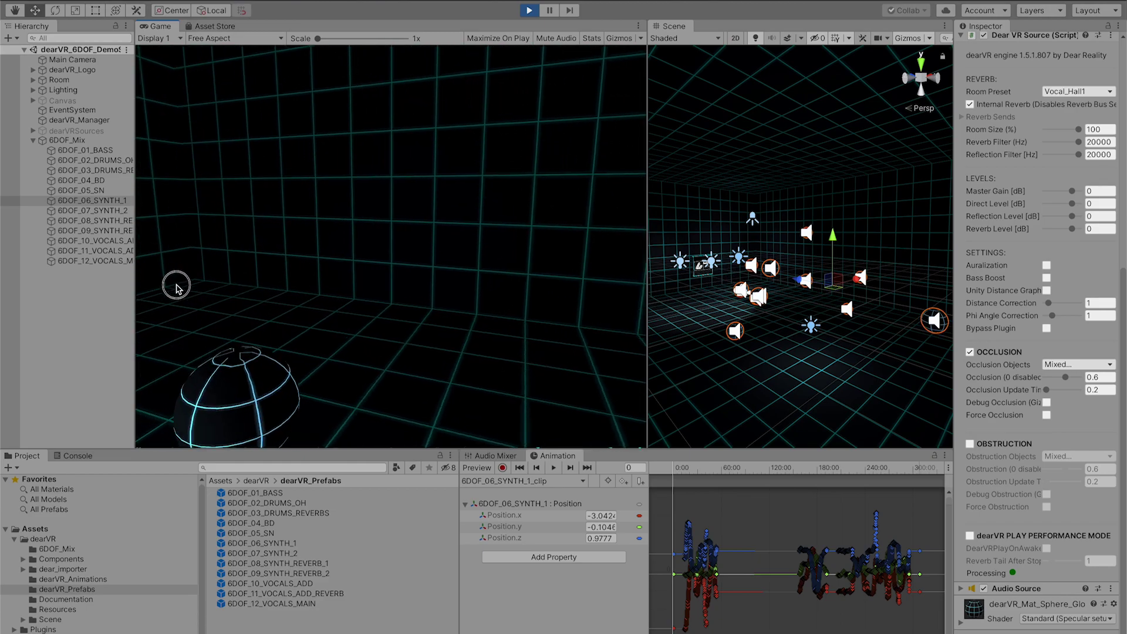
drag(280, 287, 4, 300)
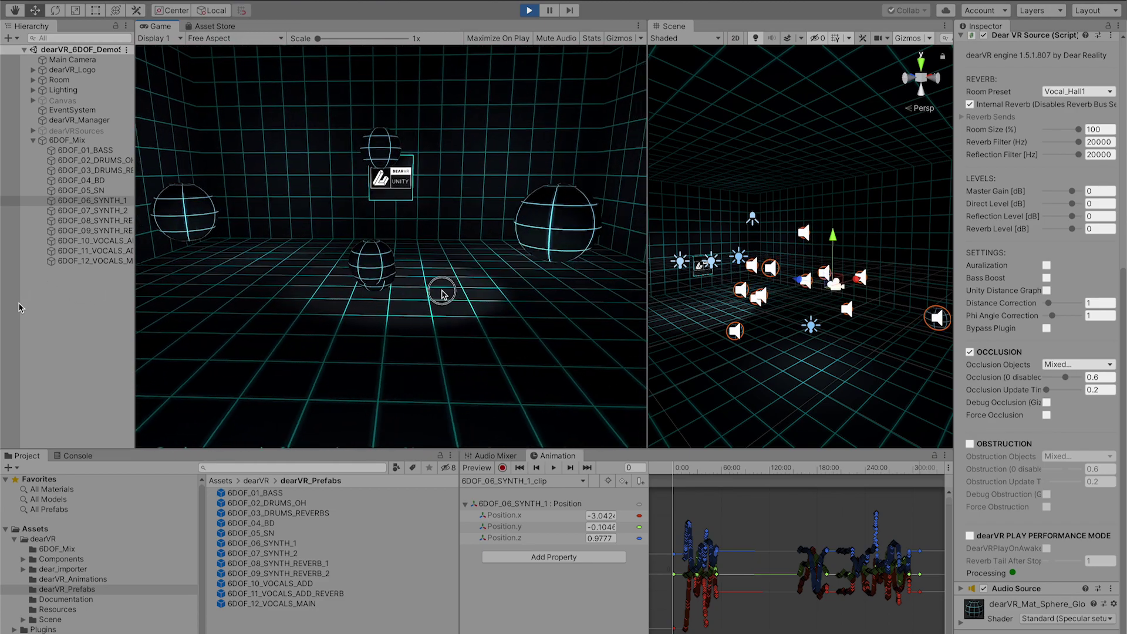